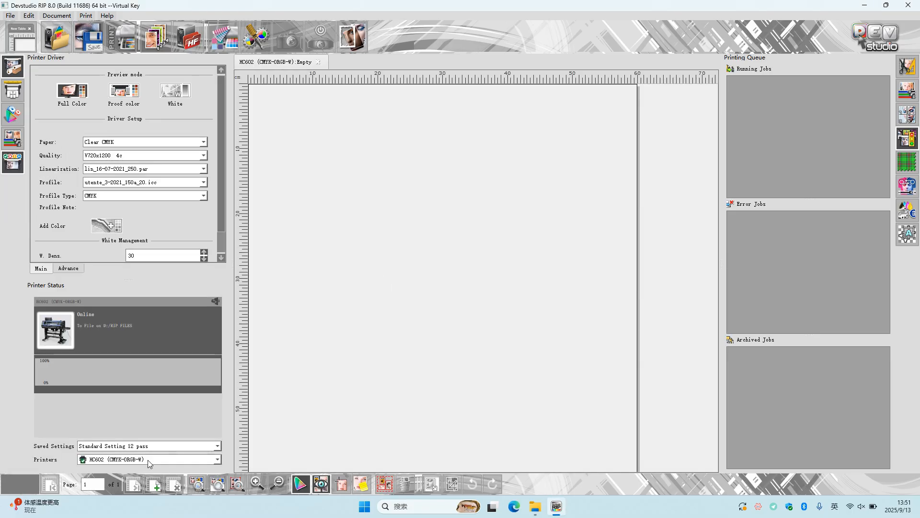
Step: Select the U301 (CMYKWV) printer and set its paper to UV Ink
click(147, 459)
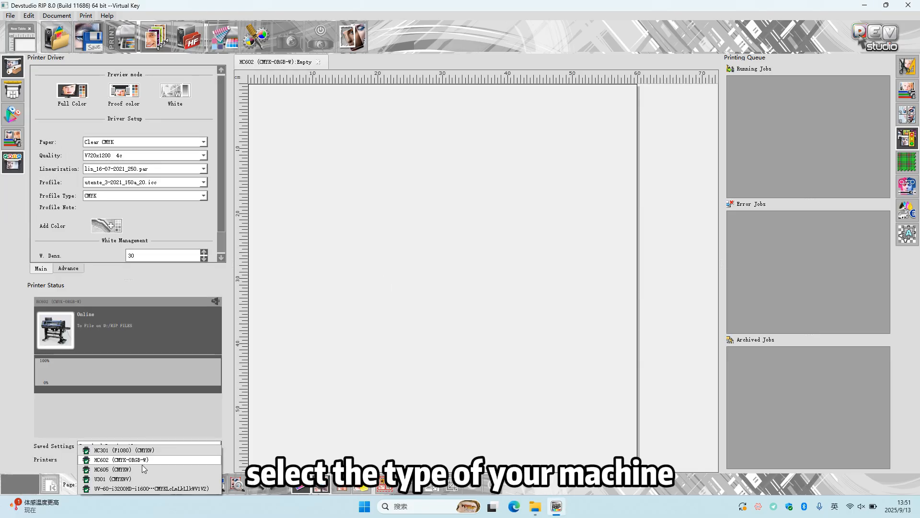
click(136, 478)
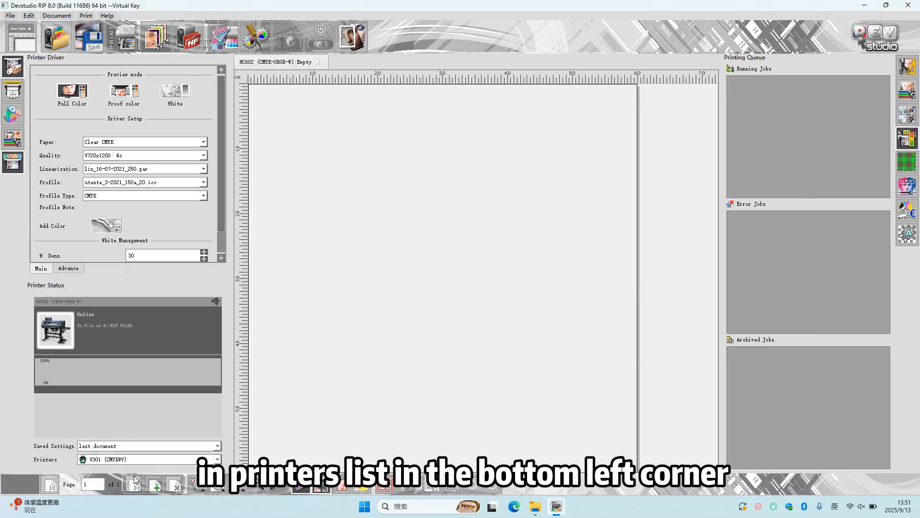
click(194, 144)
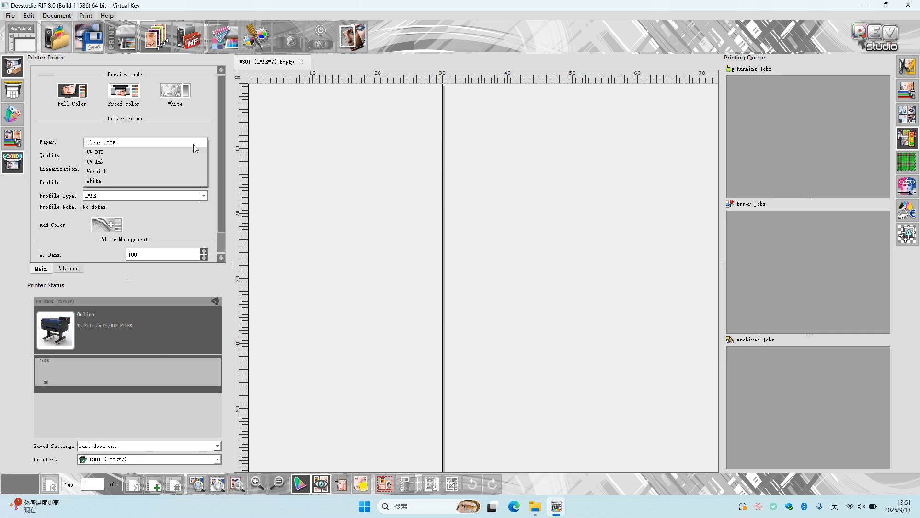
click(166, 162)
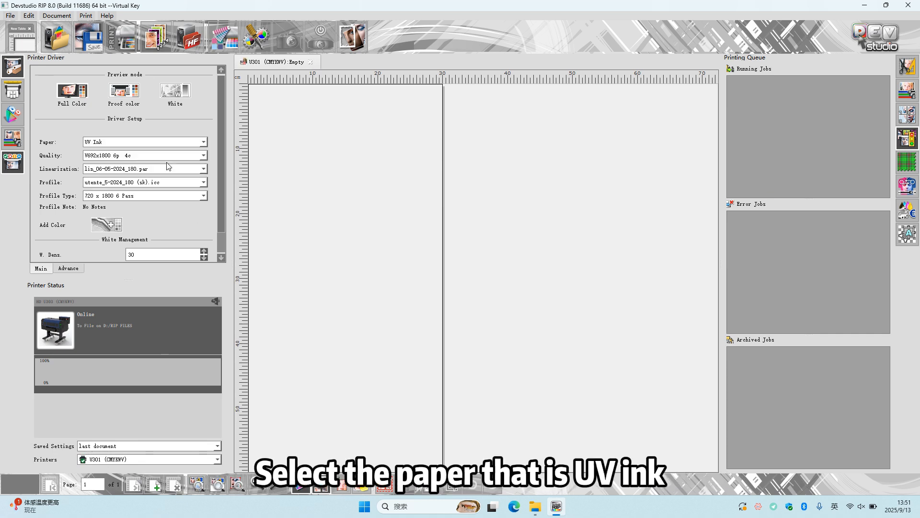
Step: Load the image 2025.8.5立体标.tif and set the print quality to V692x2400 8p 4c (SML)
click(65, 41)
double_click(179, 108)
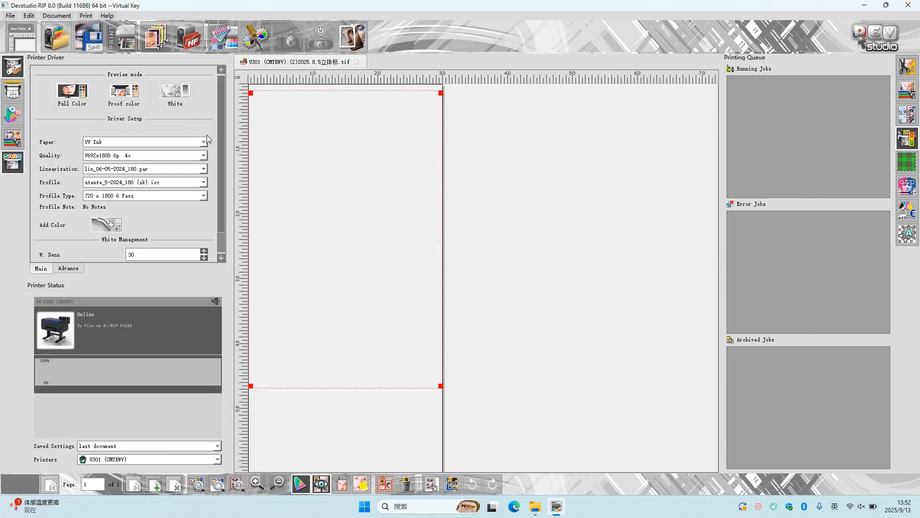
click(179, 159)
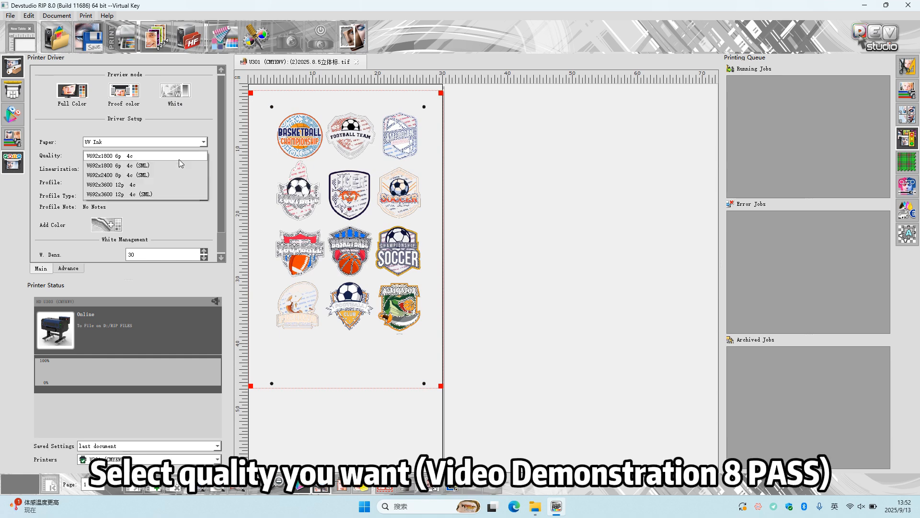
click(156, 175)
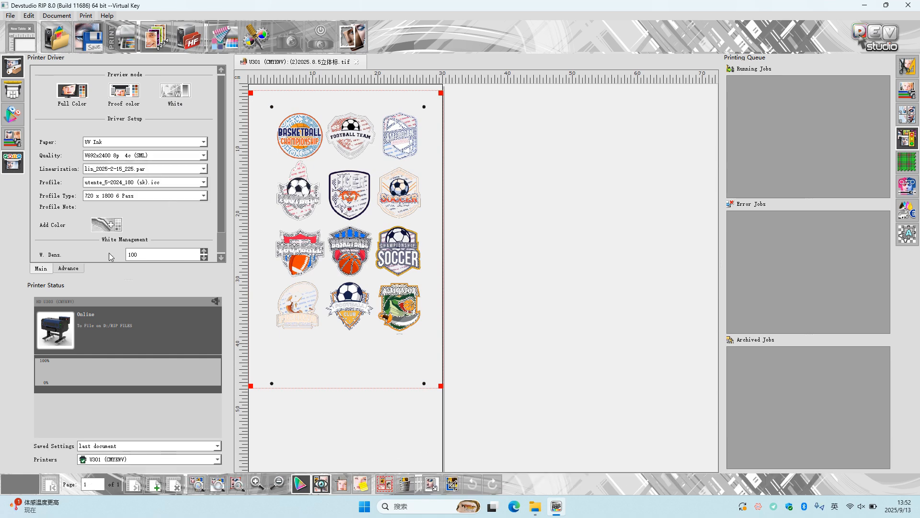
Step: Show the choke settings in the advanced driver options and open the loaded image's spot colors
click(68, 269)
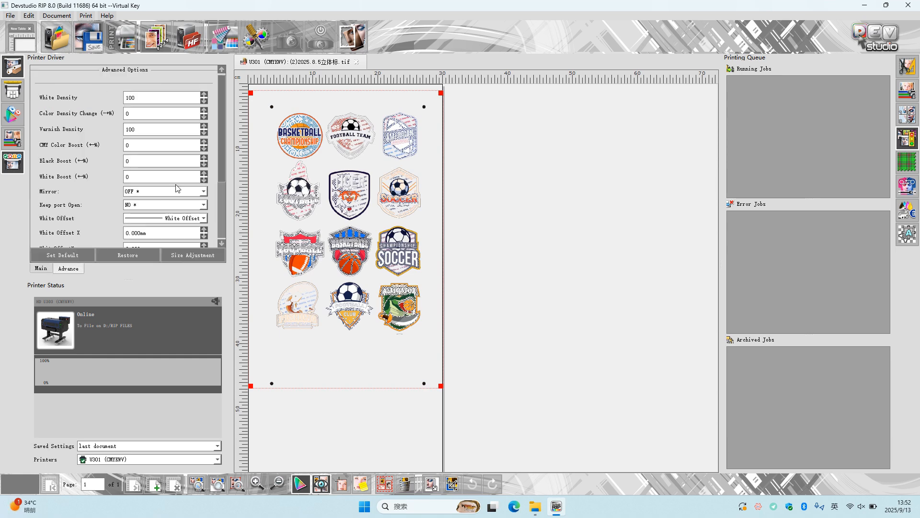
drag(221, 151, 222, 191)
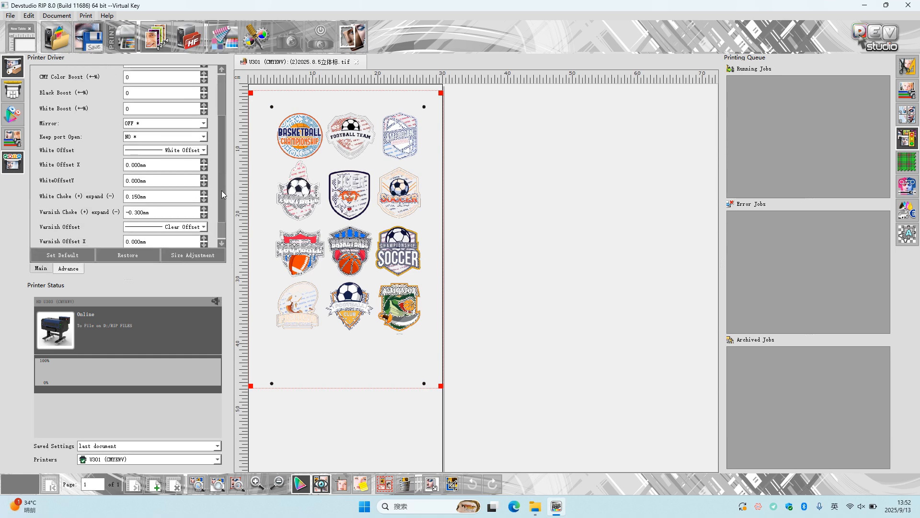
right_click(318, 185)
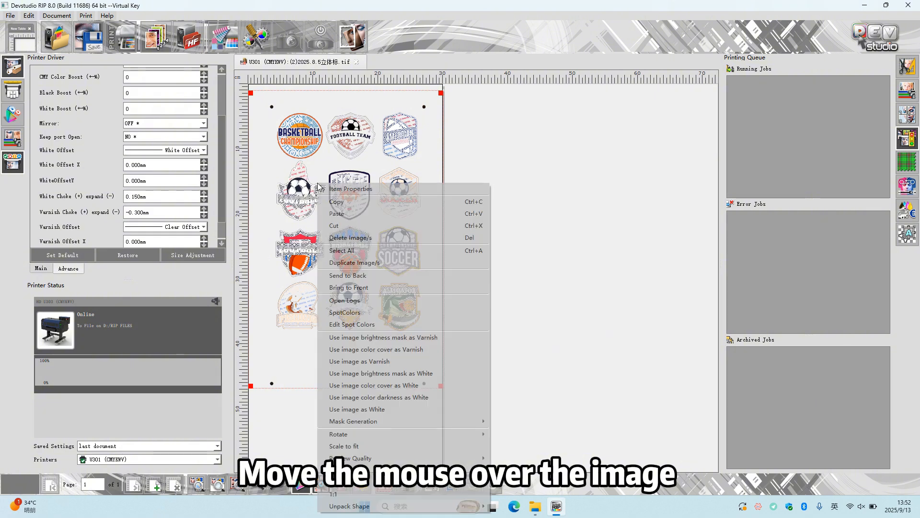
click(364, 314)
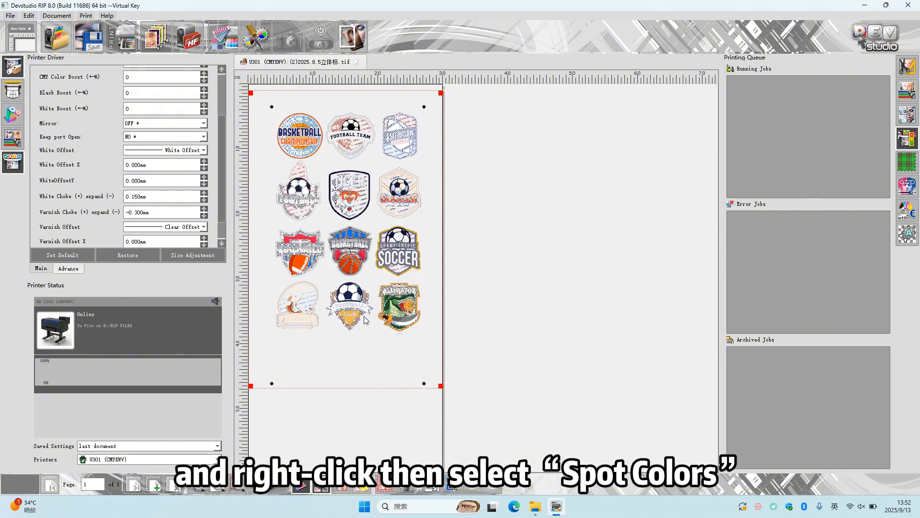
Step: Make channel4 printable and assign it for use as White
click(718, 208)
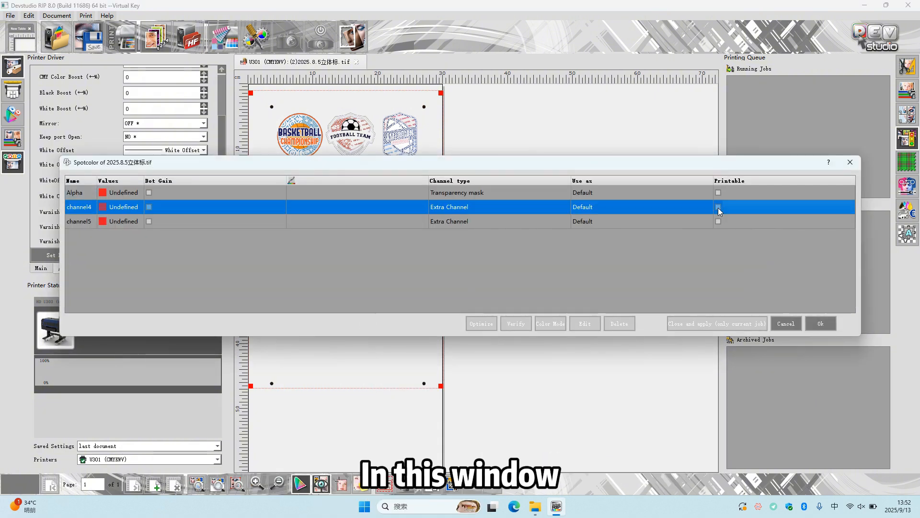
click(685, 207)
click(685, 207)
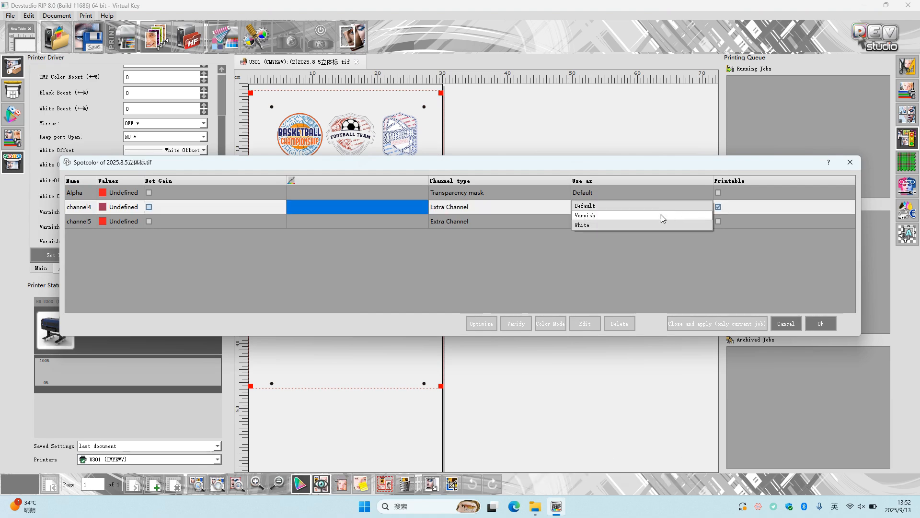
click(654, 225)
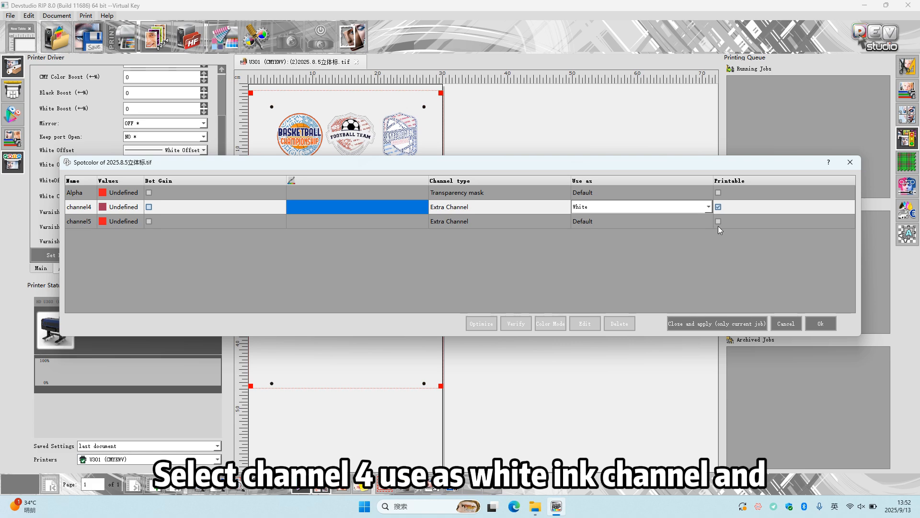
Step: Make channel5 printable, assign it for use as Varnish, and accept the spot color settings
click(718, 223)
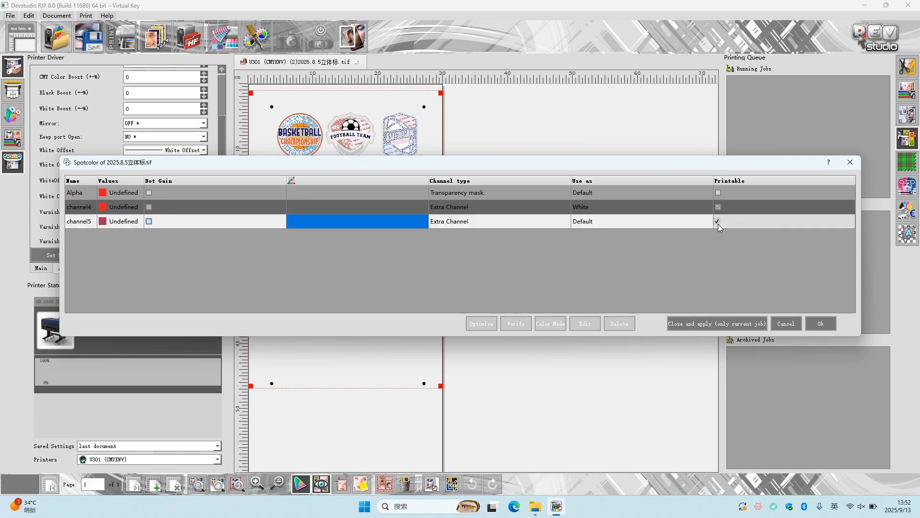
click(682, 222)
click(683, 223)
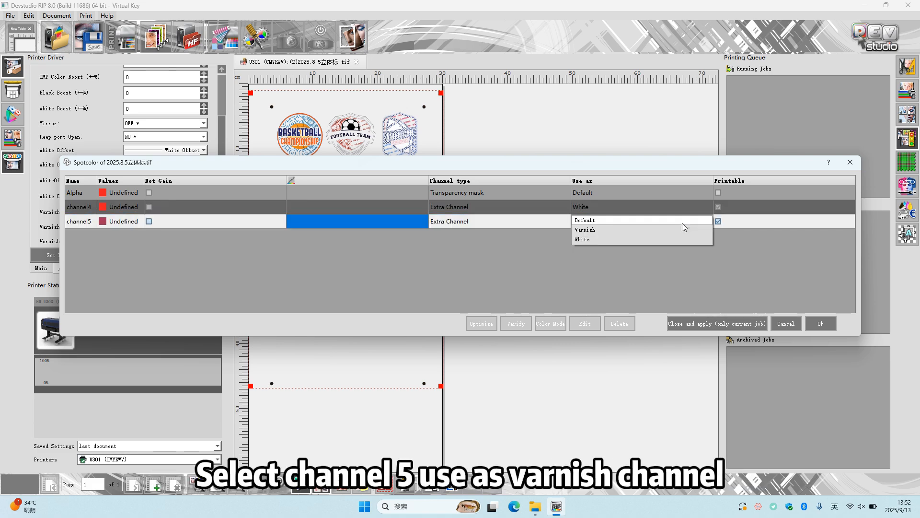
click(637, 234)
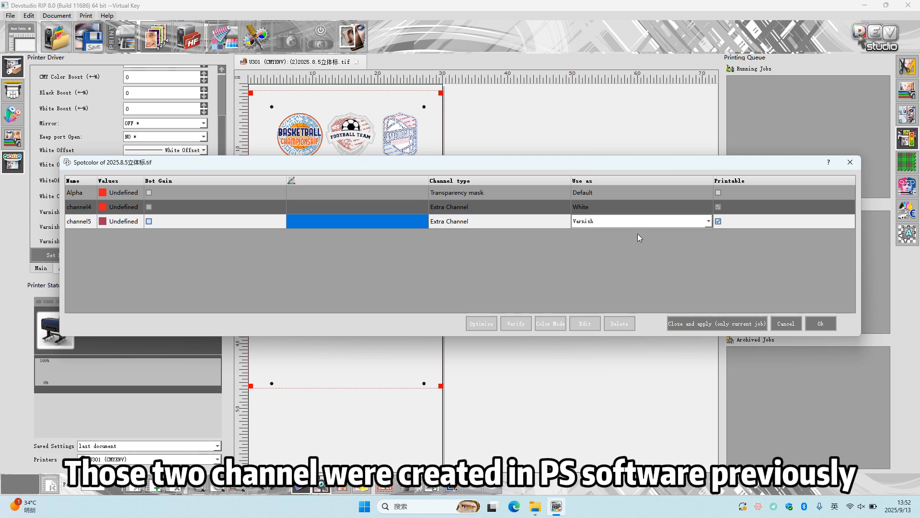
click(820, 324)
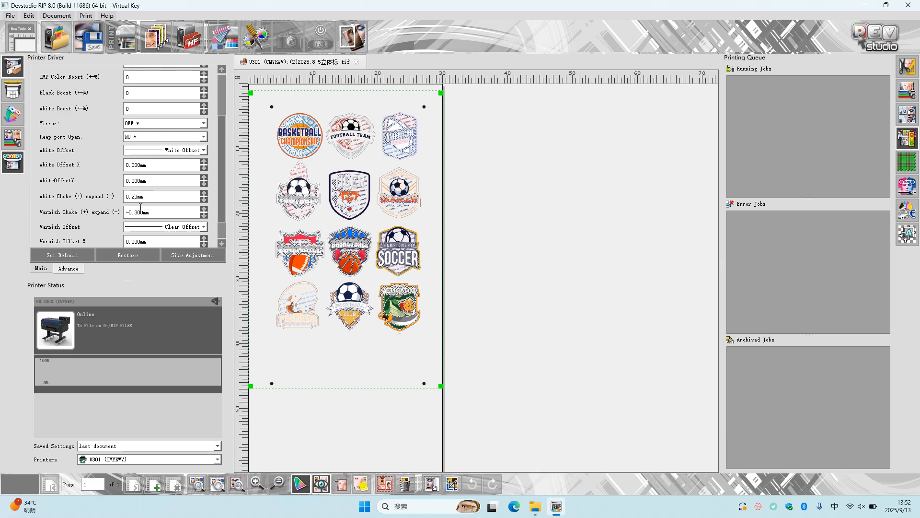
Step: Set White Choke to 0.200 mm and Varnish Choke to 0.100 mm, save them as defaults, and return to the main driver settings
click(140, 209)
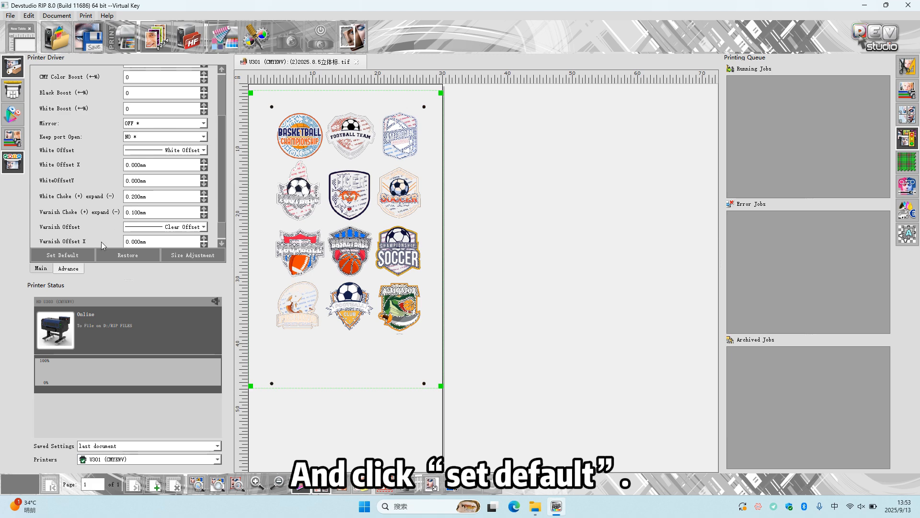
click(80, 256)
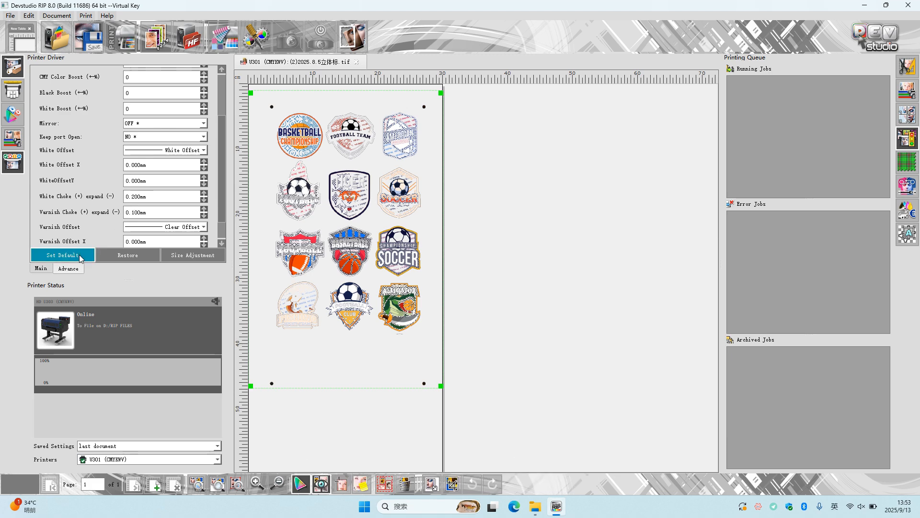
click(42, 268)
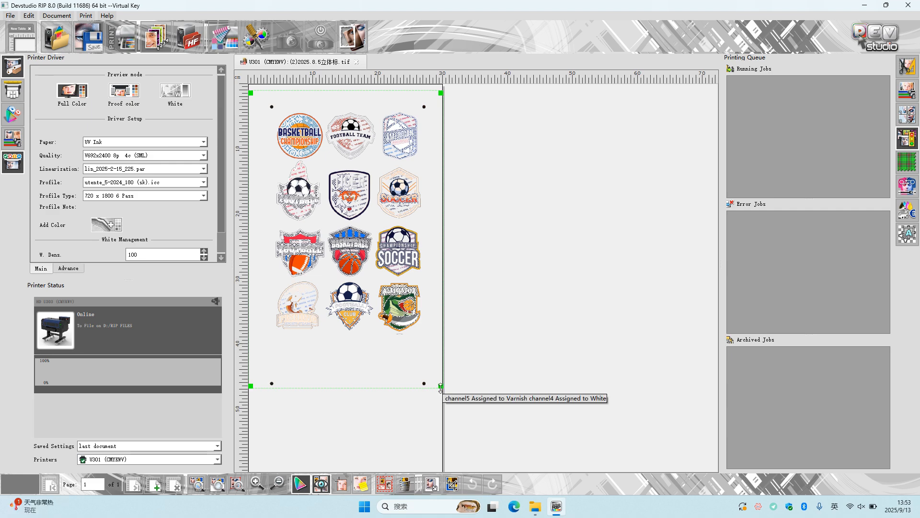
Step: Scale the image down proportionally to about 261 x 399 mm and show its size and position settings
drag(441, 386, 401, 348)
click(907, 66)
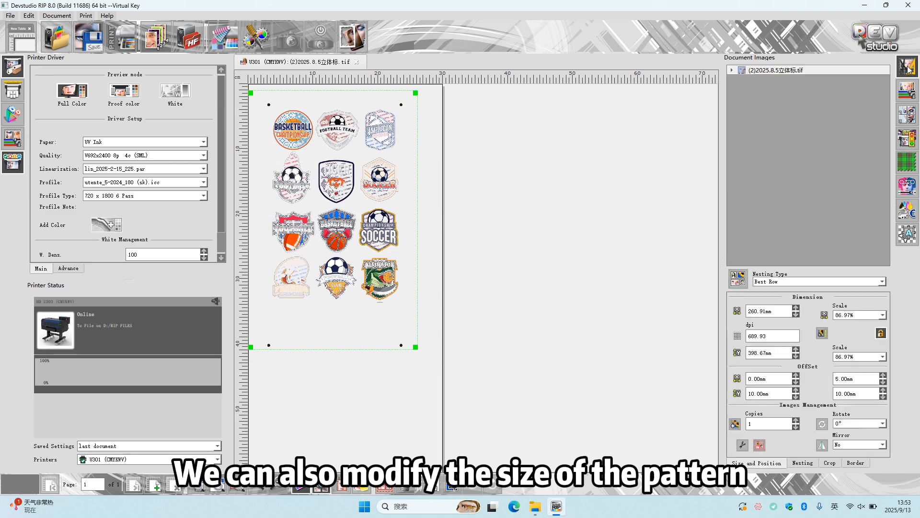
Step: Try rotating the image by 180 degrees, and return its rotation to 0°
click(882, 424)
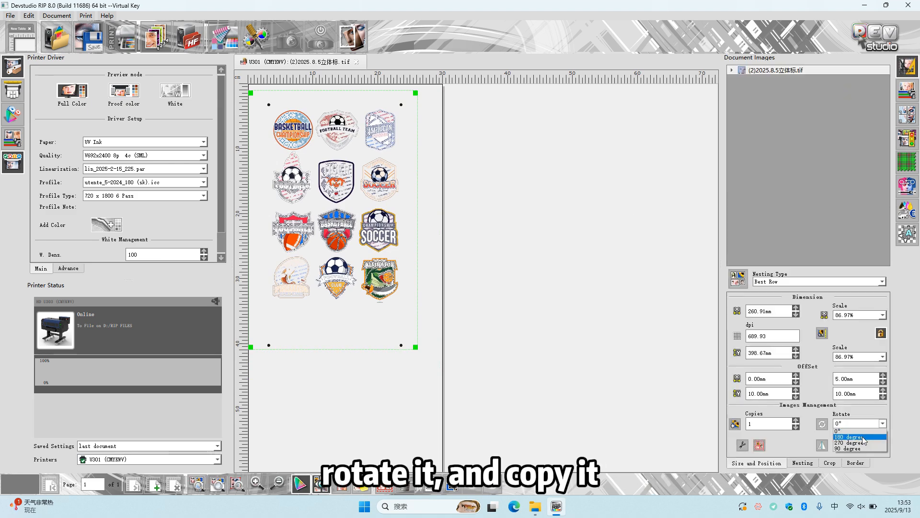
click(858, 437)
click(883, 424)
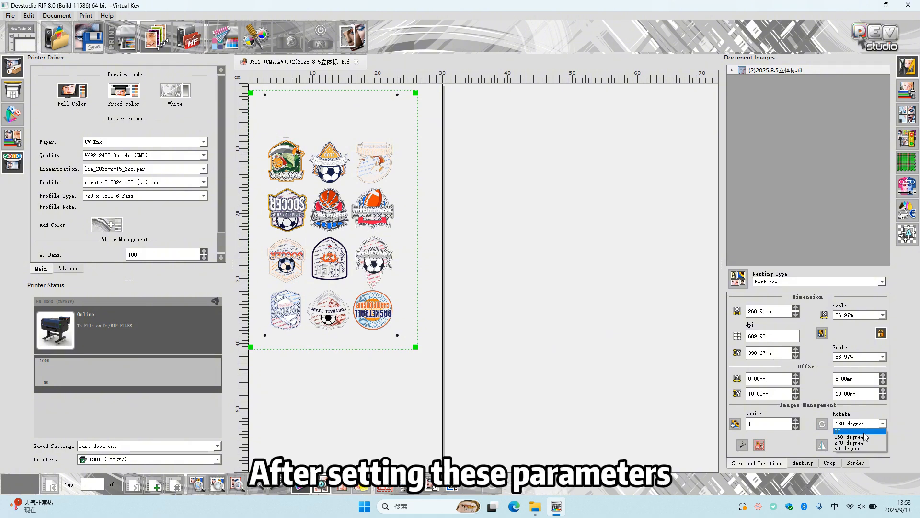
click(864, 431)
Step: Send the document to print from the print preview and expand the details of the running job
click(127, 47)
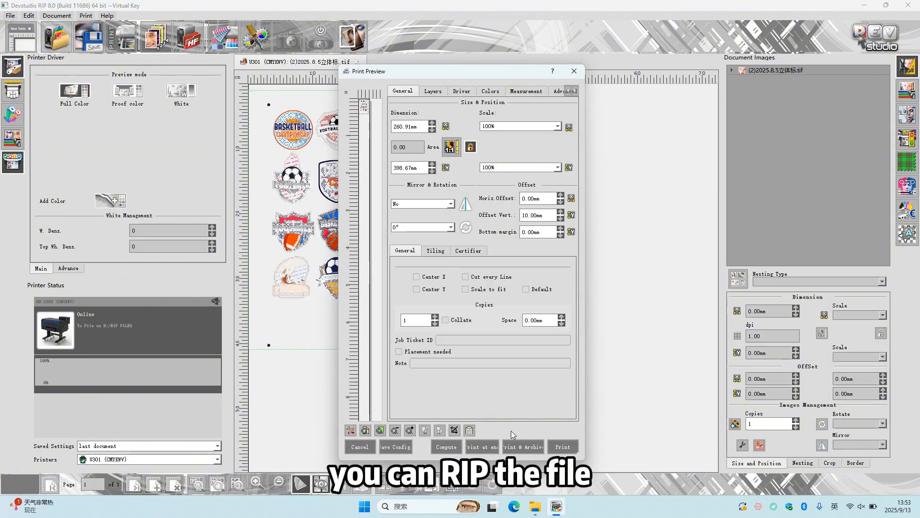
click(563, 446)
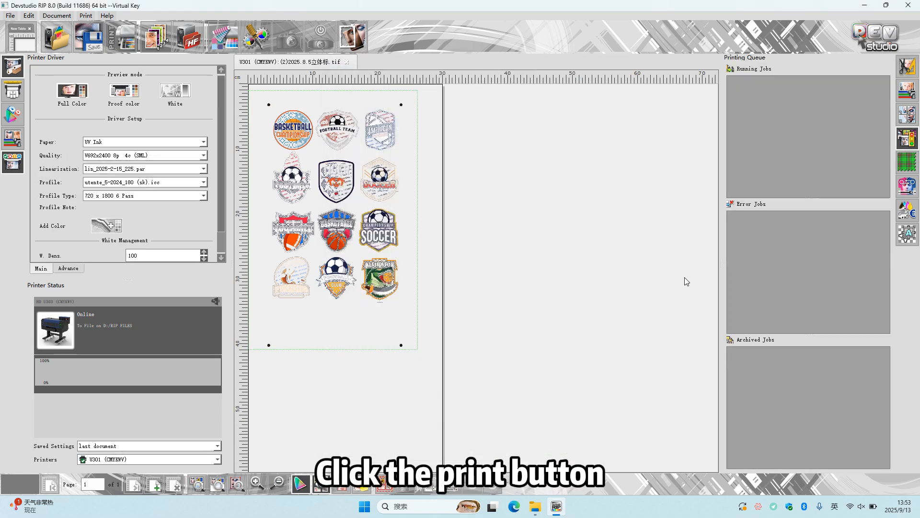
click(733, 81)
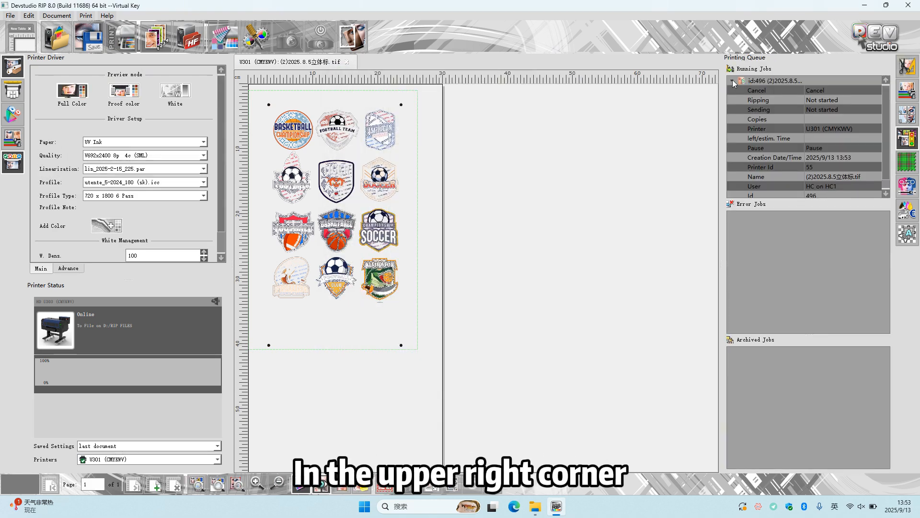
click(833, 102)
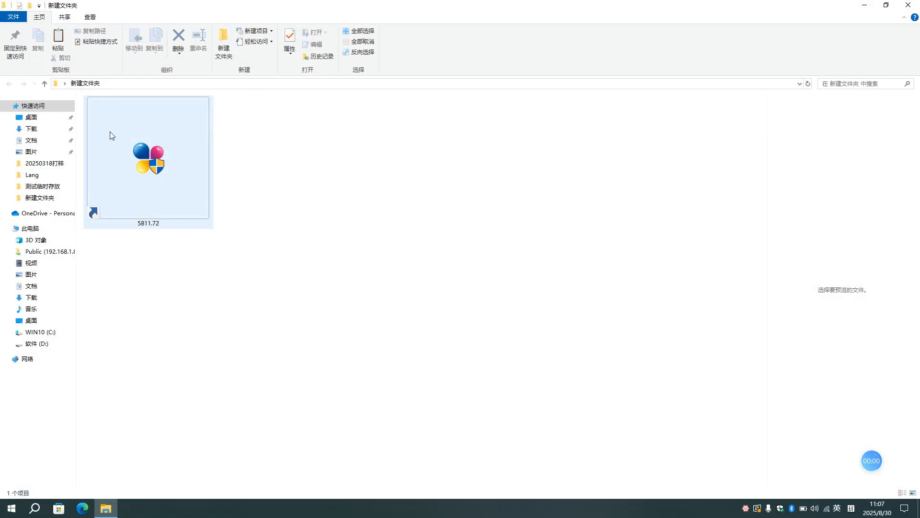
Step: Launch the 5811.72 printer control program and check the print head temperature and the version information
double_click(110, 131)
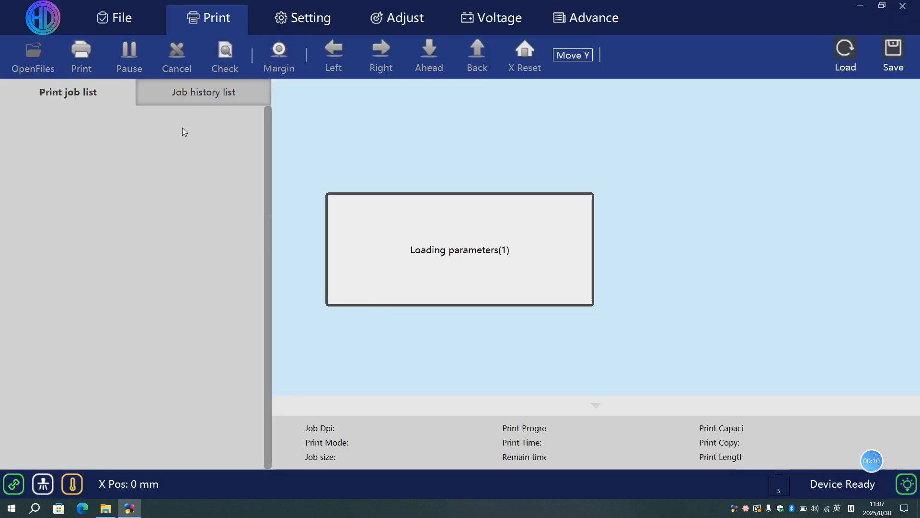
click(493, 14)
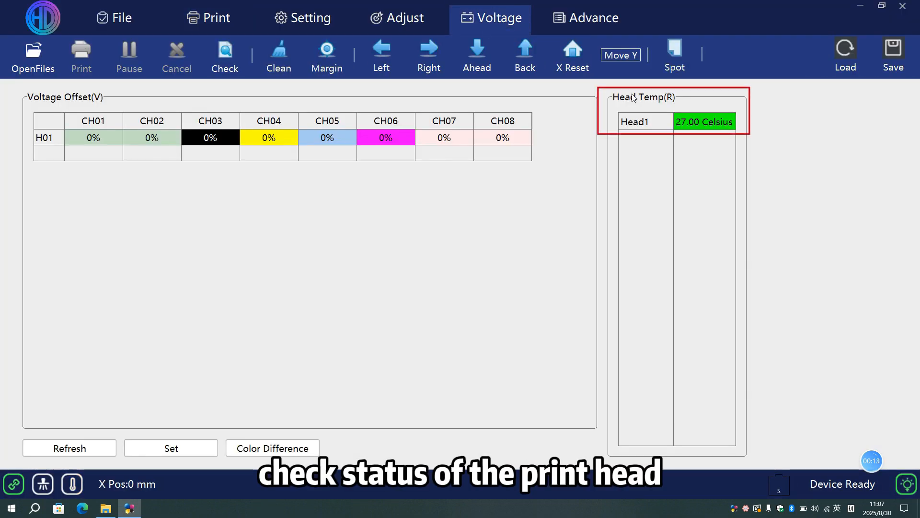
click(597, 22)
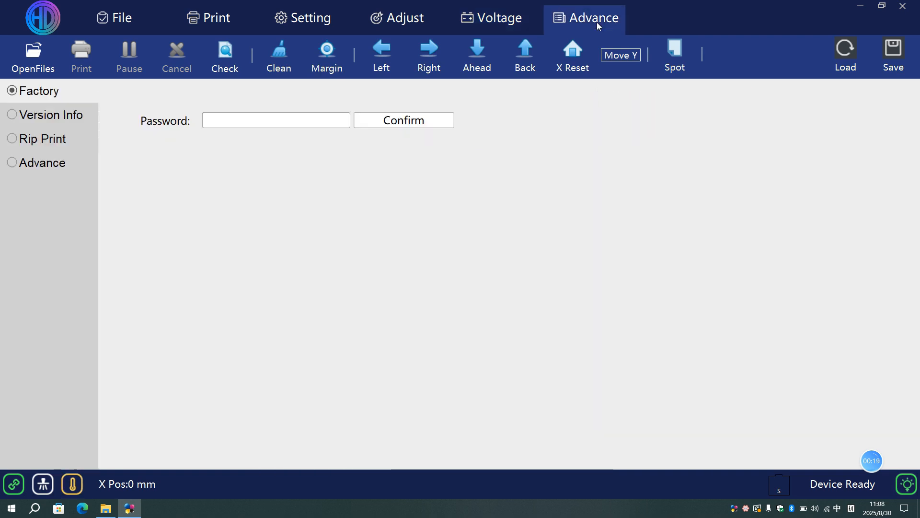
click(90, 115)
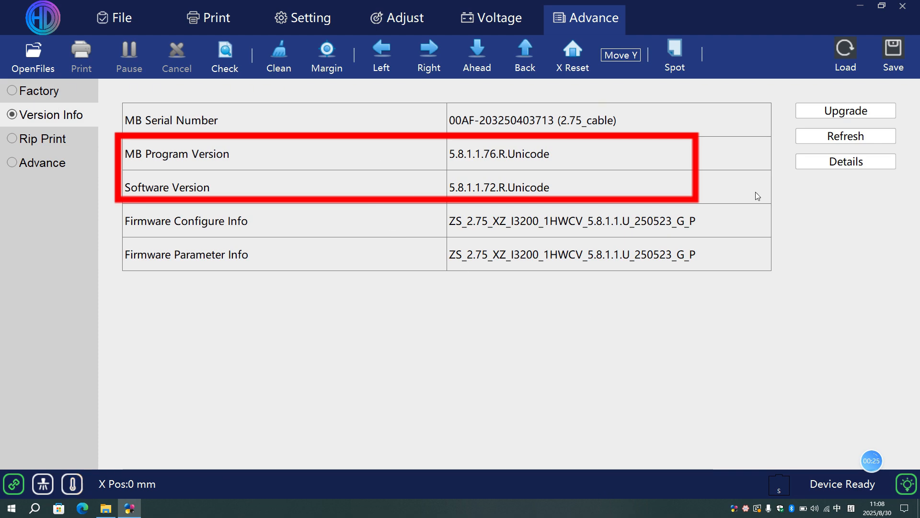
Step: Run ink loading for 1 head in the printer settings and stop it after about 17 seconds
click(306, 19)
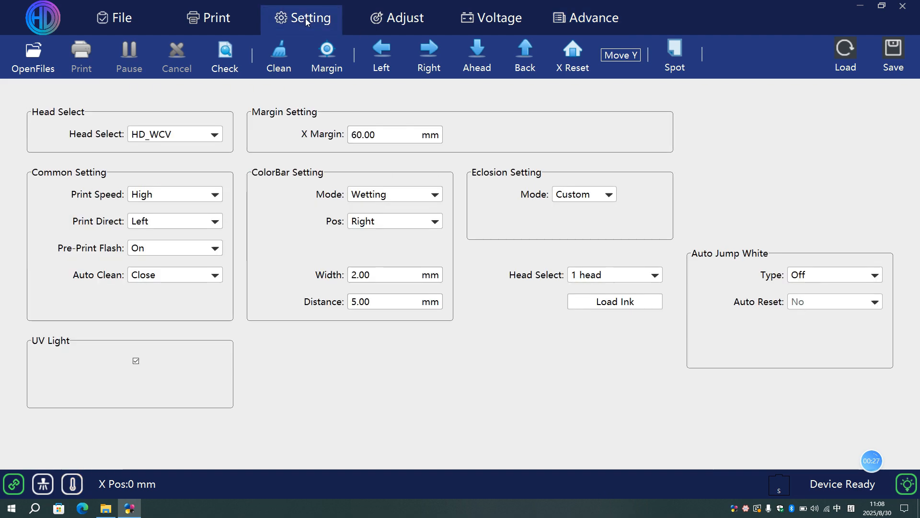
click(596, 302)
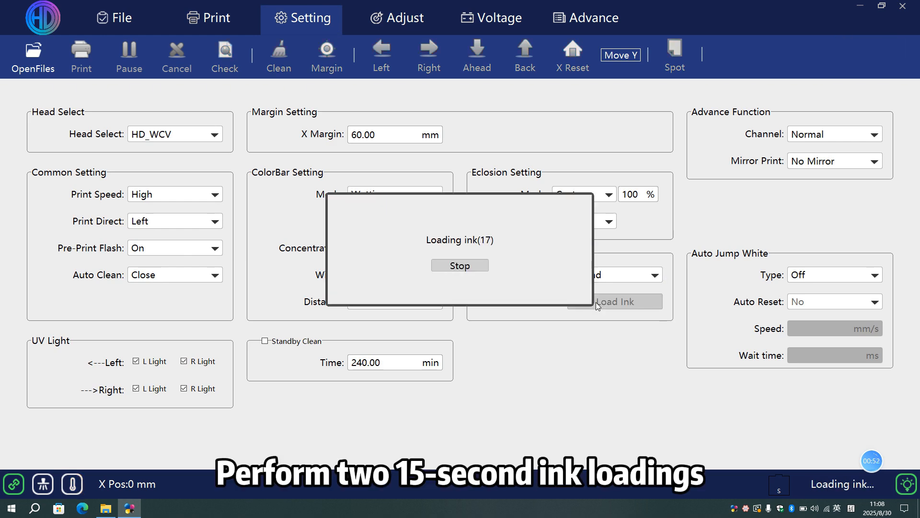
click(459, 266)
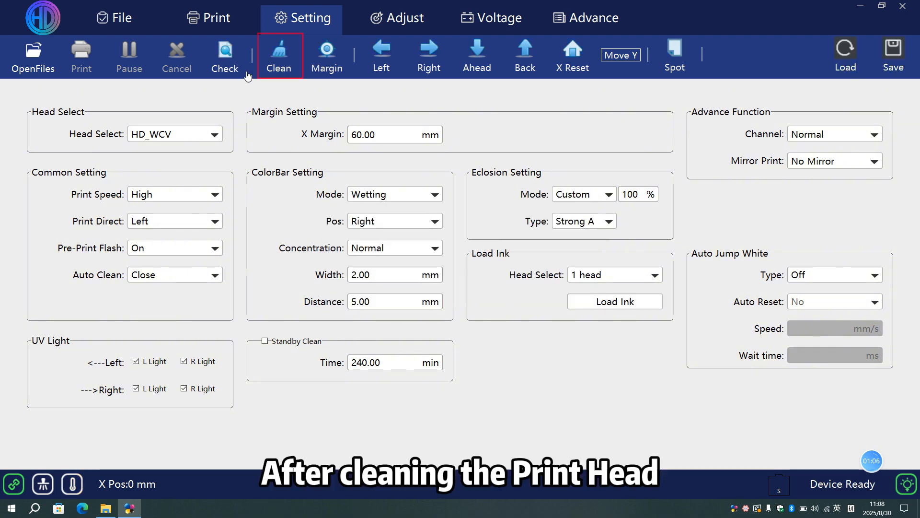
Step: Run a strong cleaning of the print head on 1 head
click(279, 55)
mouse_move(280, 92)
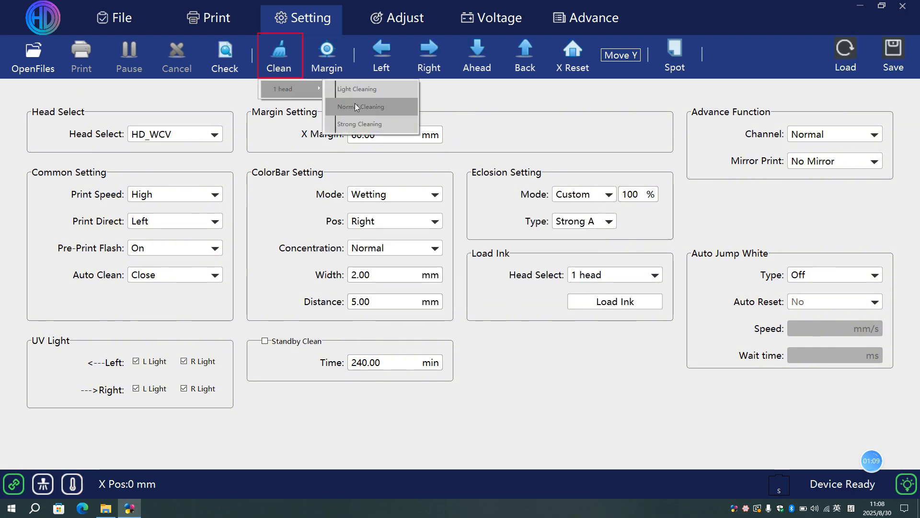
click(359, 123)
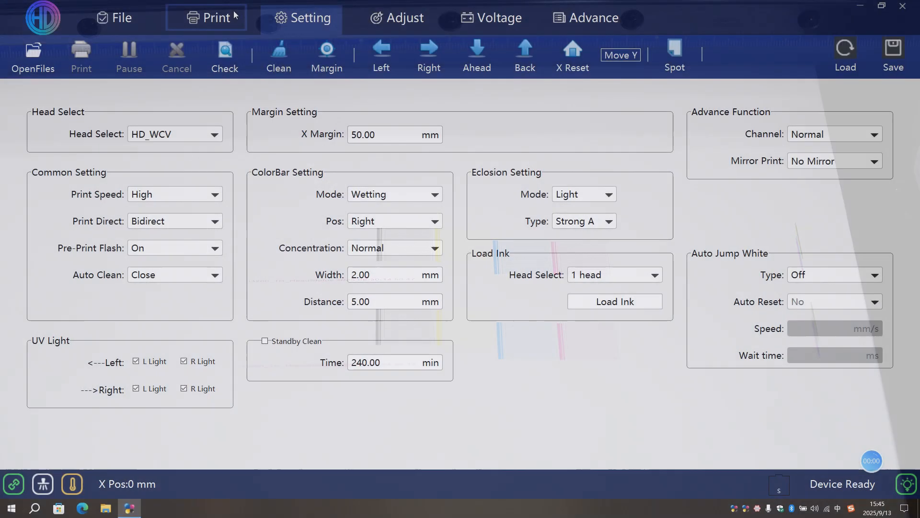
Step: Import the ripped file 9.13 立体标.prn into the print job list
click(235, 15)
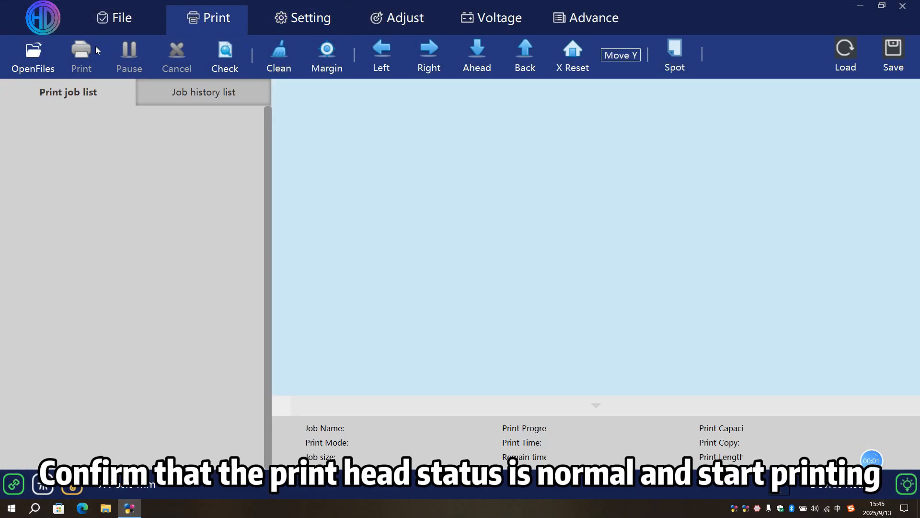
click(40, 56)
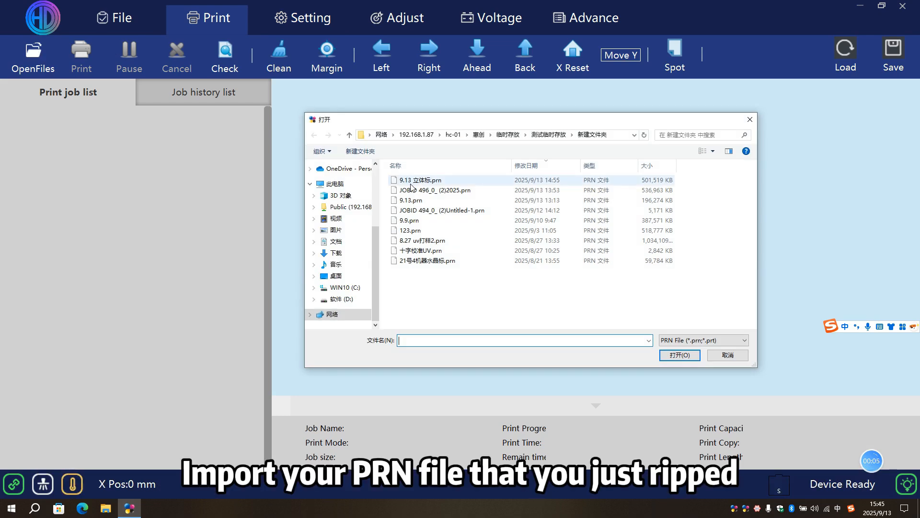
double_click(410, 184)
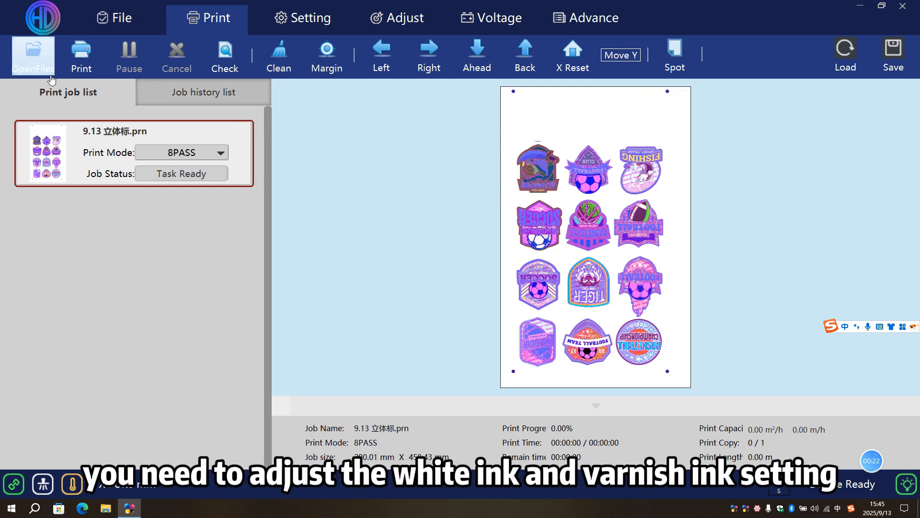
Step: Set the multiple ink values for White and G to 4 in the job's cut ink settings and start printing
double_click(64, 173)
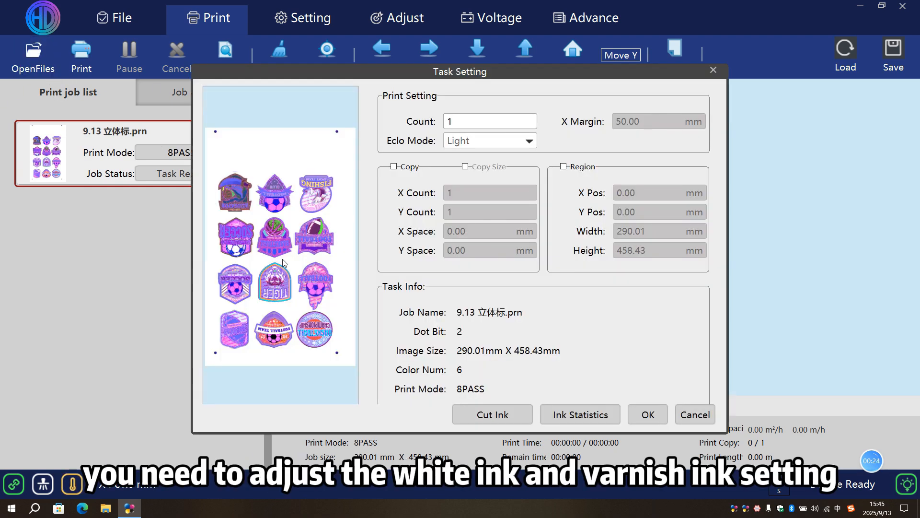
click(499, 420)
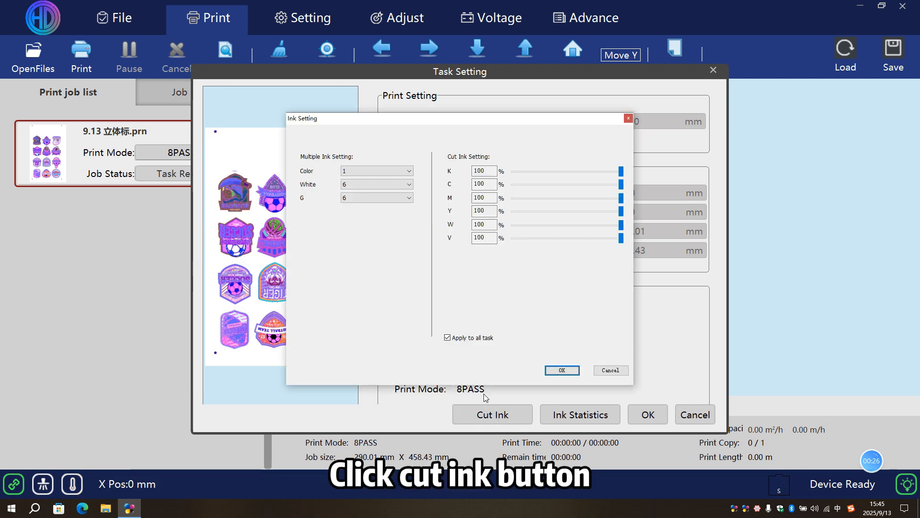
click(365, 184)
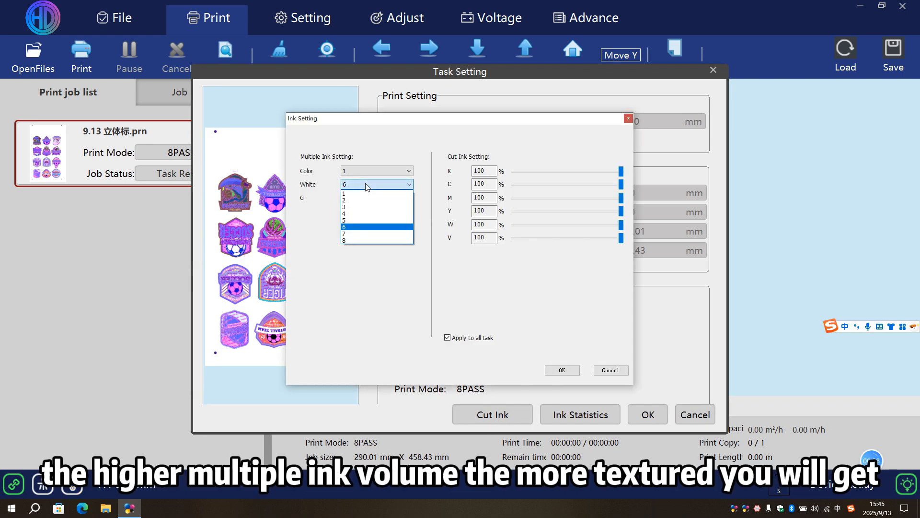
click(353, 213)
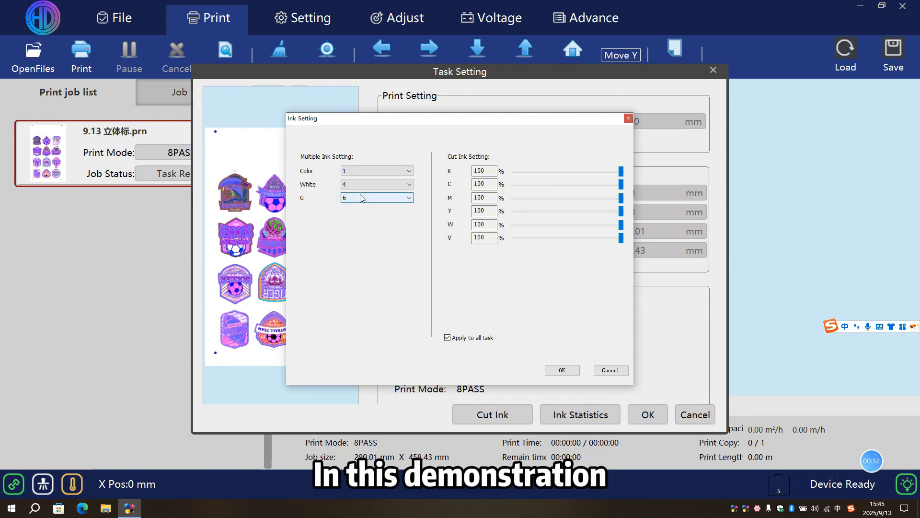
click(361, 196)
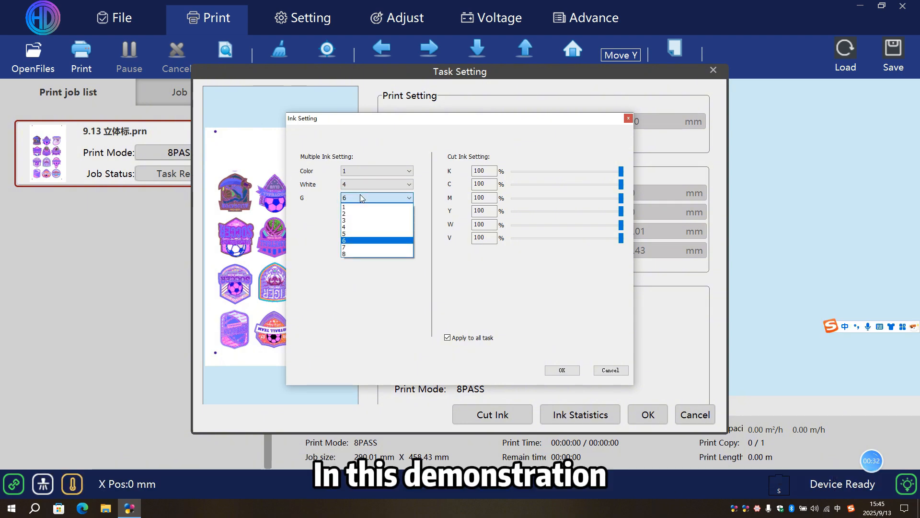
click(360, 228)
click(558, 371)
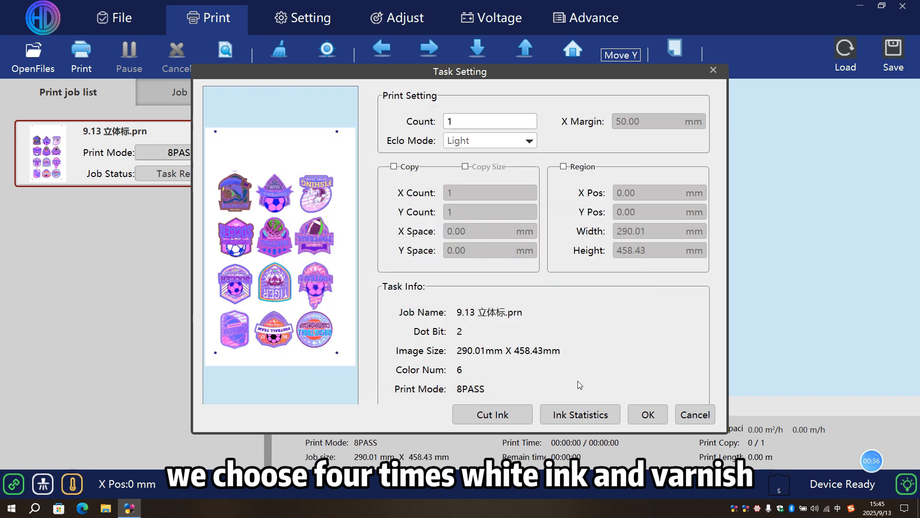
click(655, 413)
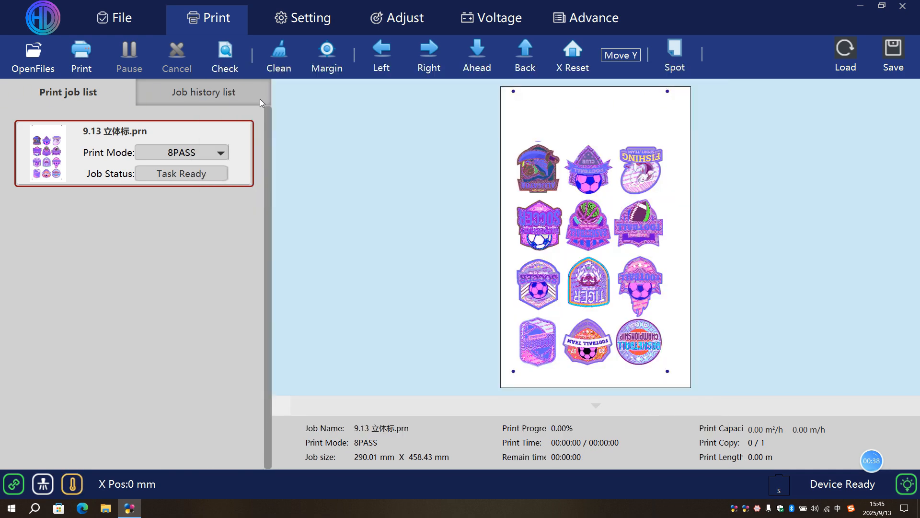
click(96, 58)
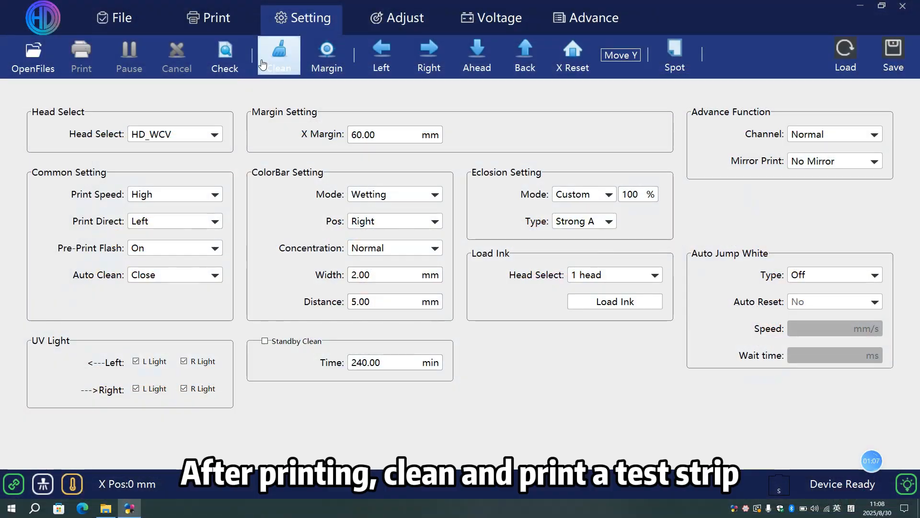
Step: Run a strong cleaning on 1 head after the print job and exit the printer control program
click(266, 58)
mouse_move(277, 94)
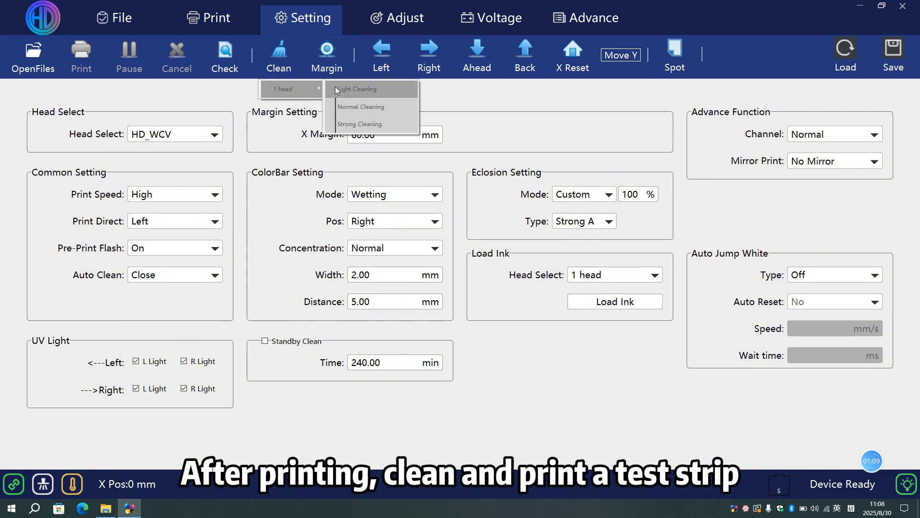
click(358, 126)
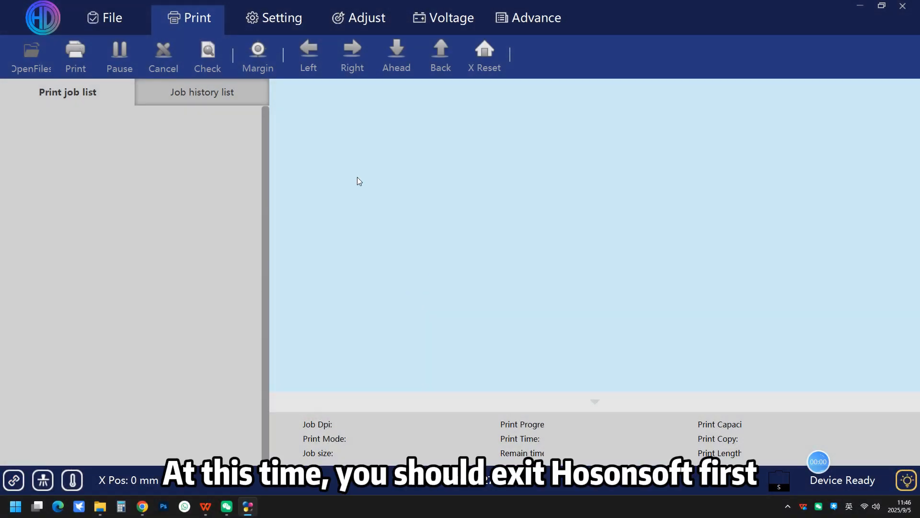
click(910, 16)
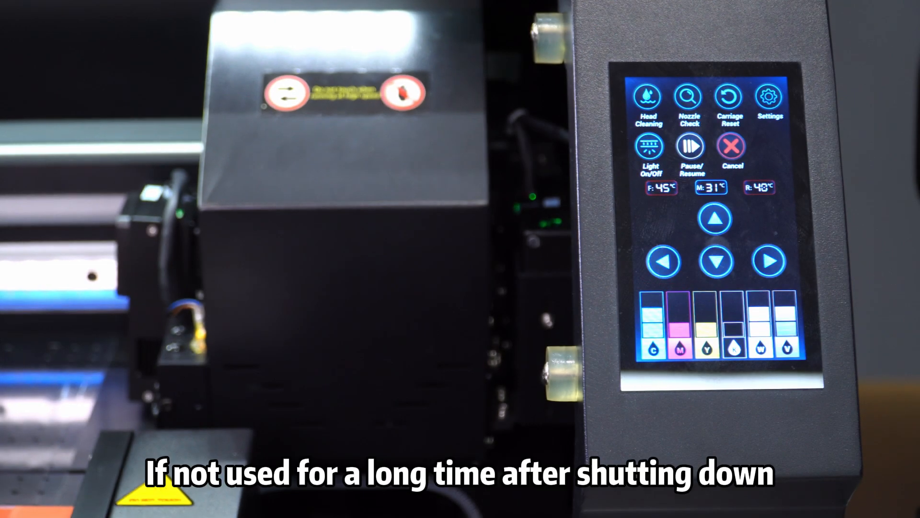